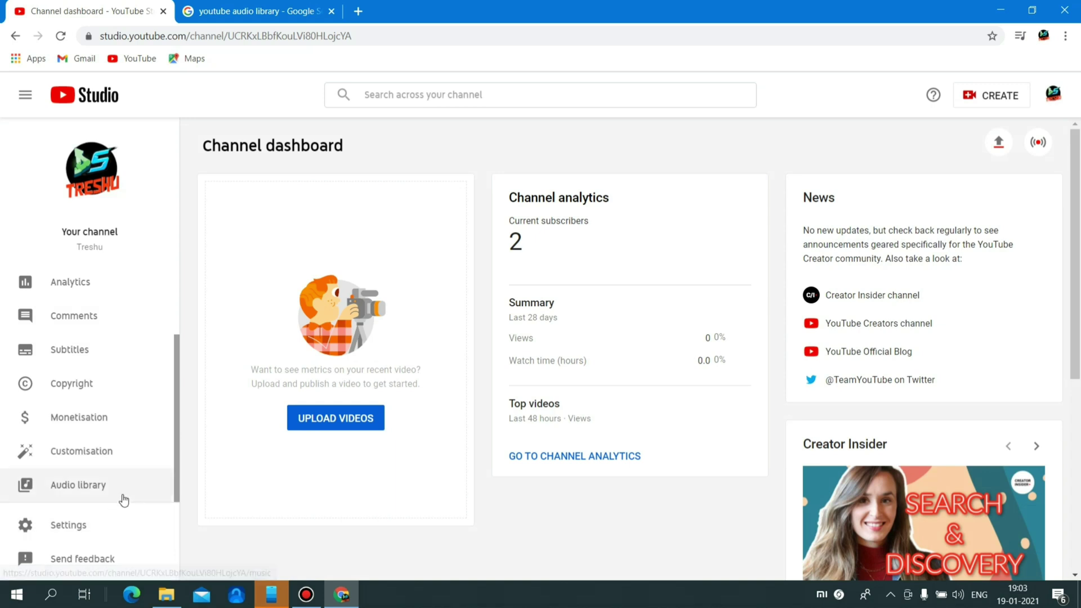
# Open the channel's audio library and browse the first two pages of free music tracks
pyautogui.click(78, 494)
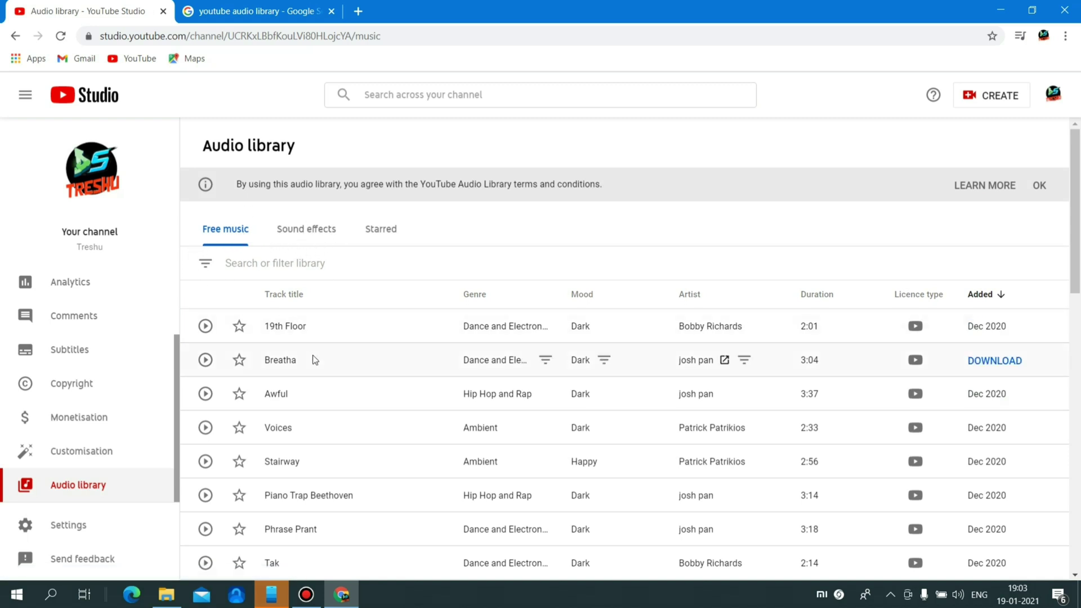
pyautogui.scroll(-14, 316, 360)
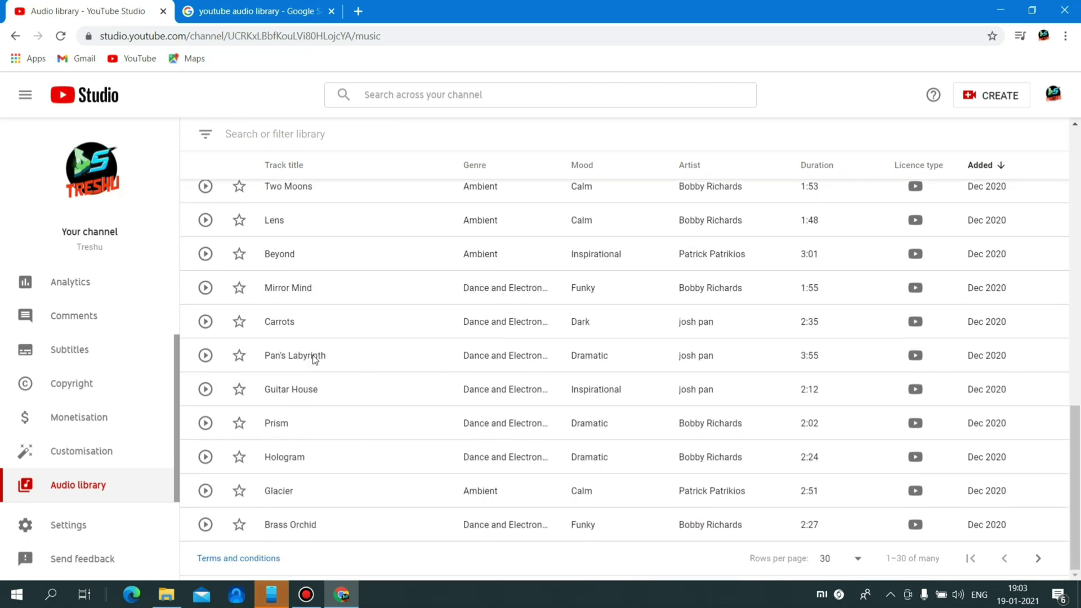
pyautogui.click(1039, 559)
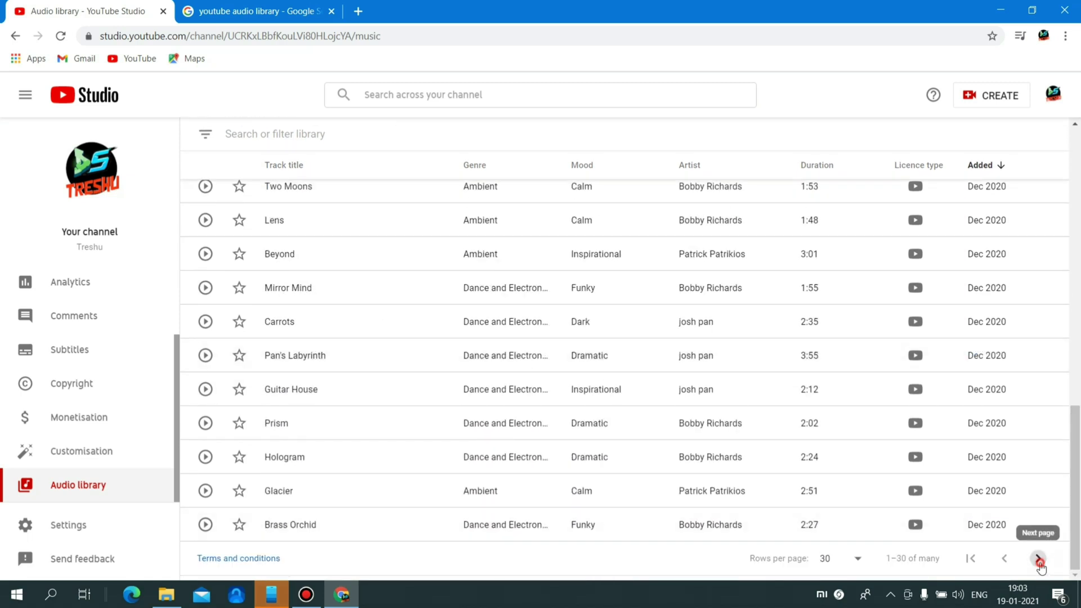
pyautogui.scroll(-15, 399, 366)
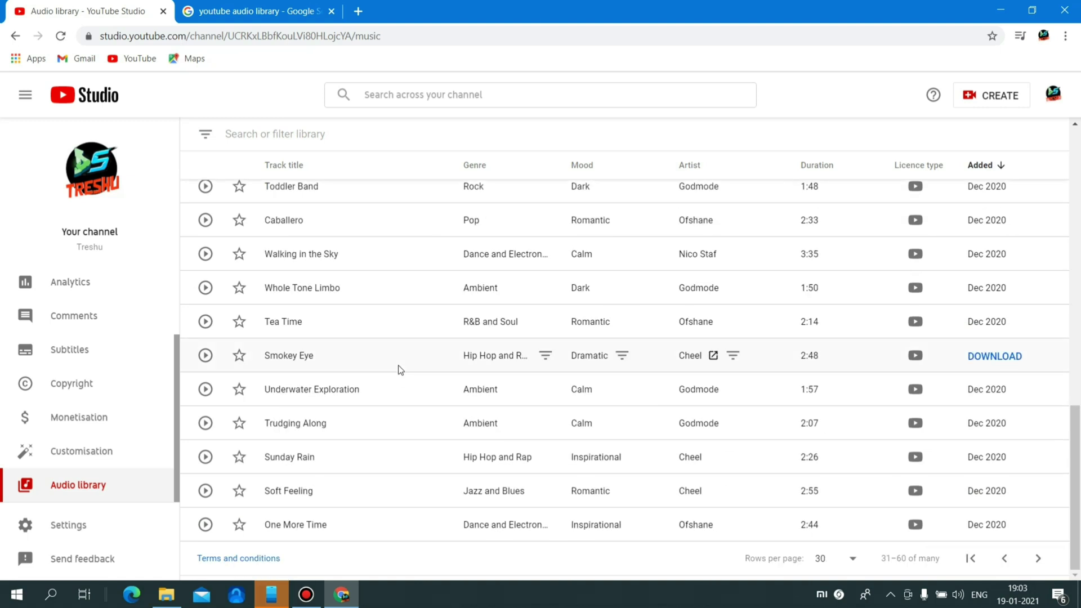
pyautogui.scroll(15, 399, 369)
# Open the library's sound effects and look through the first page of entries
pyautogui.click(307, 228)
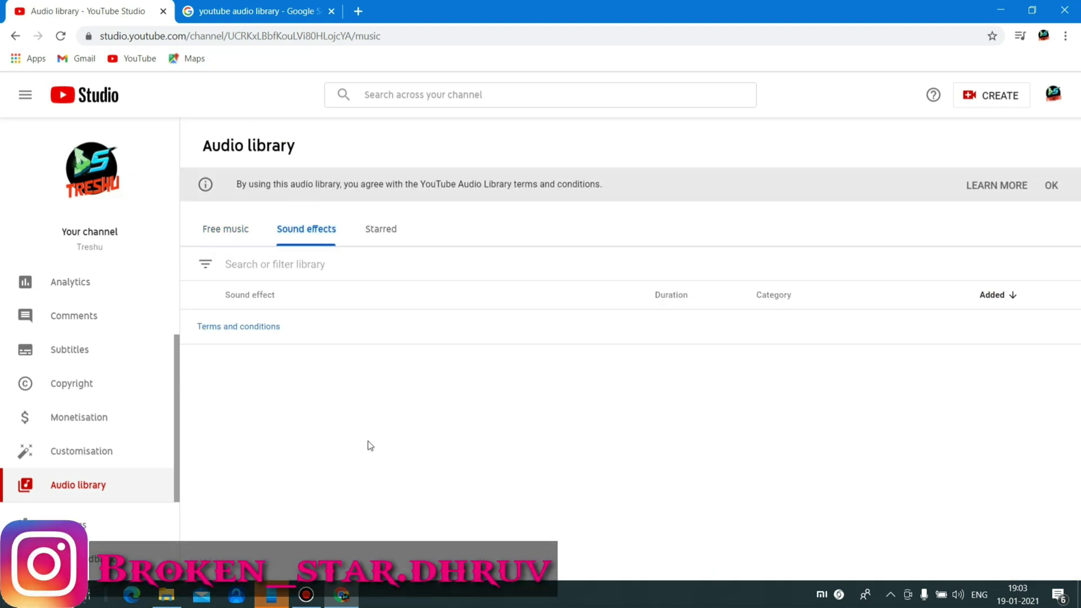
pyautogui.scroll(-15, 370, 446)
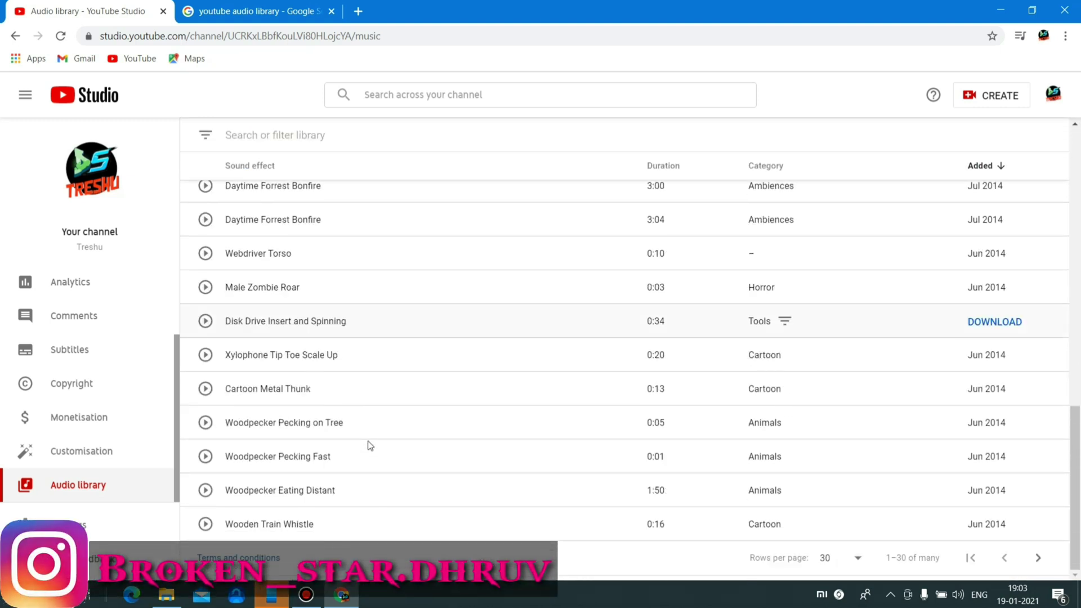
pyautogui.scroll(15, 556, 324)
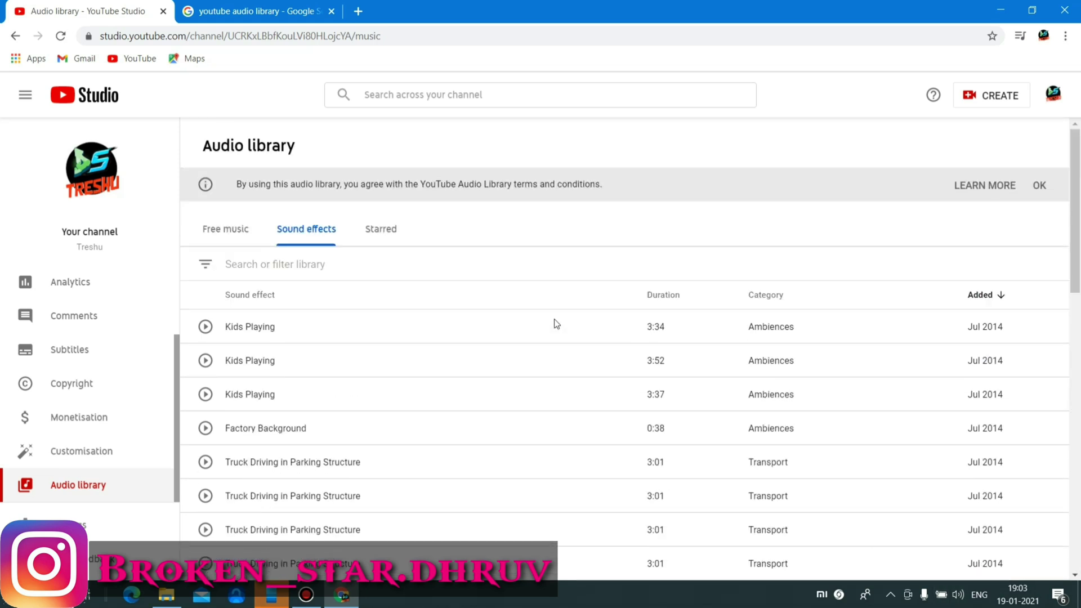
# Filter the sound effects by the Weapons category and briefly preview Vulcan Machine Gun Series
pyautogui.click(206, 269)
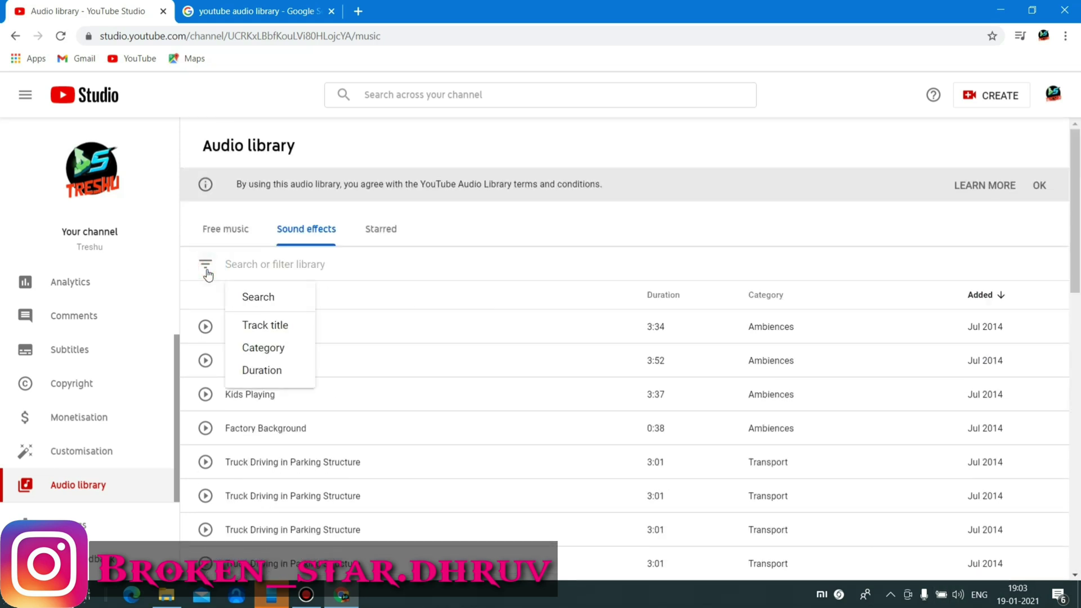
pyautogui.click(281, 348)
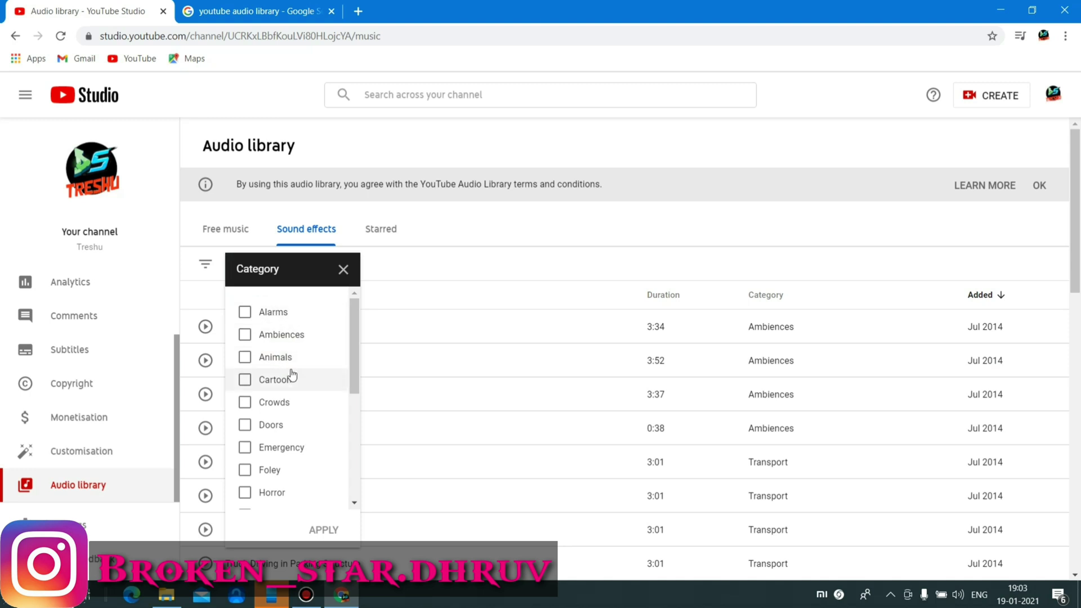
pyautogui.scroll(-2, 287, 439)
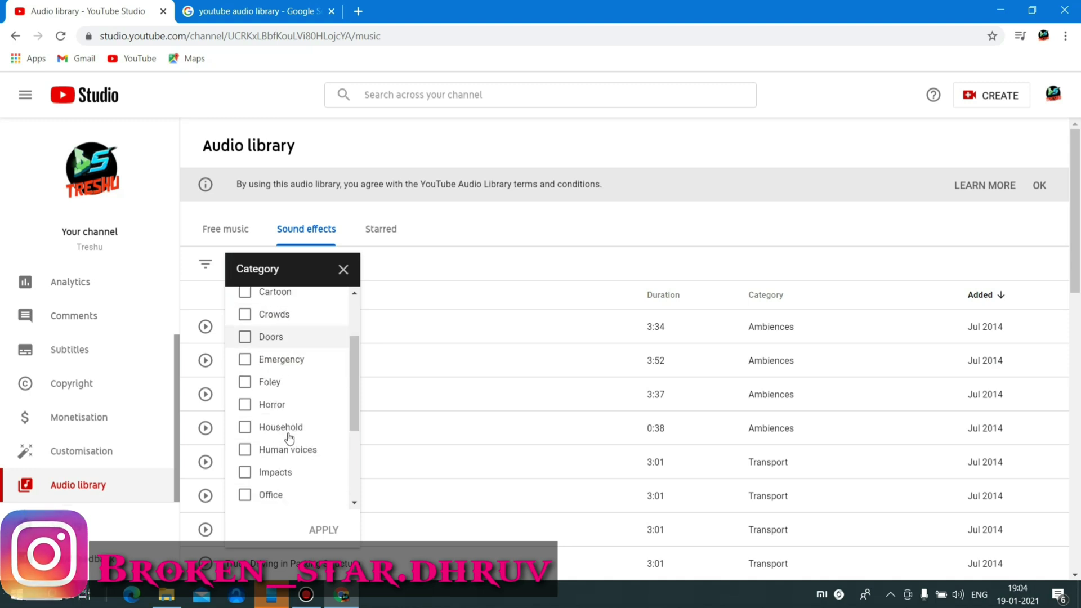
pyautogui.scroll(-3, 288, 438)
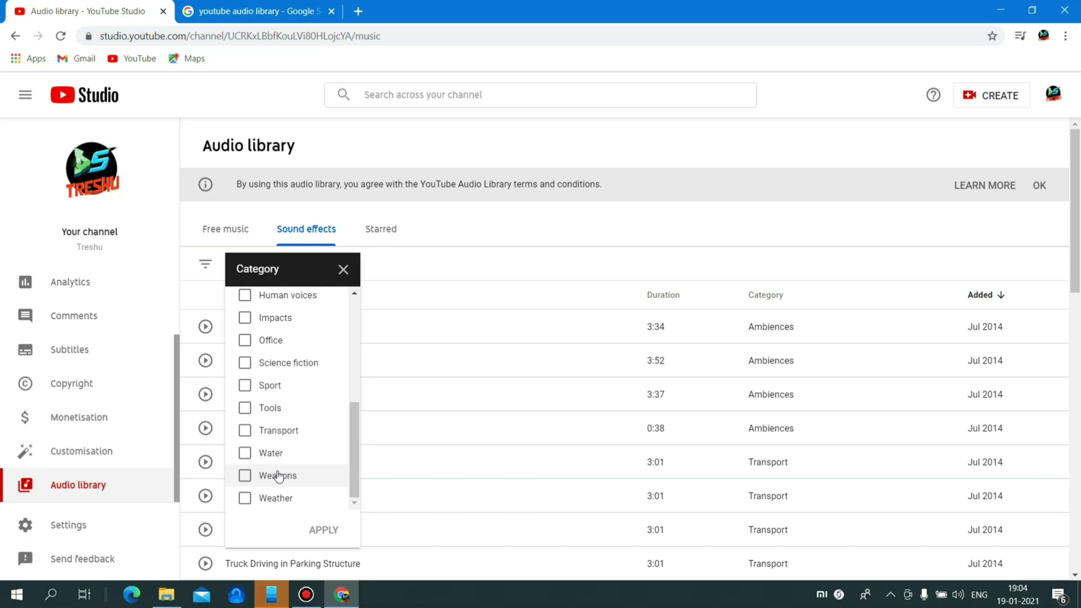
pyautogui.click(279, 476)
pyautogui.click(332, 531)
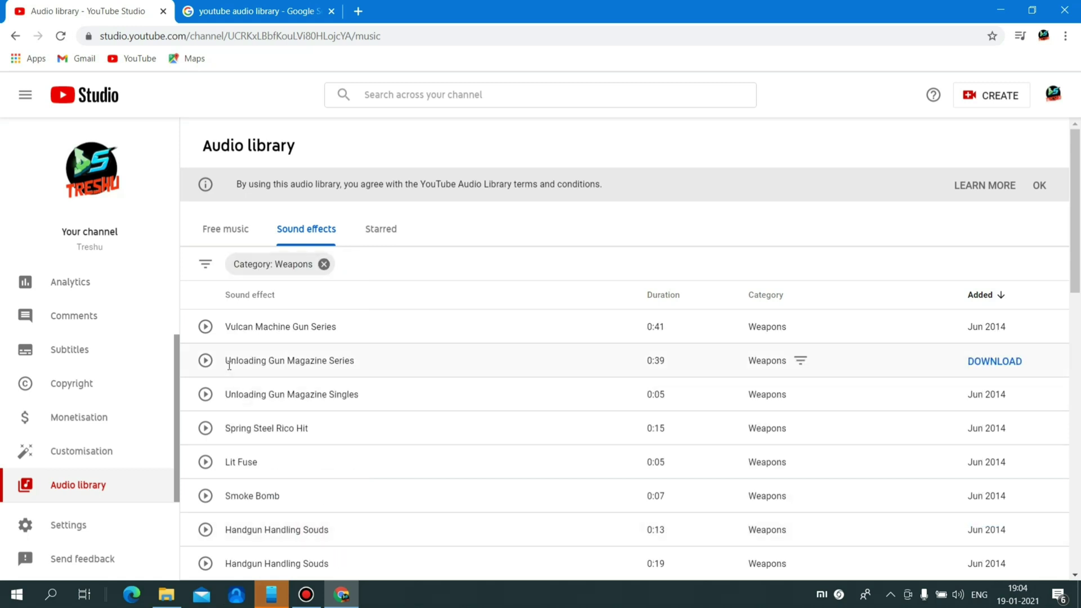
pyautogui.click(206, 326)
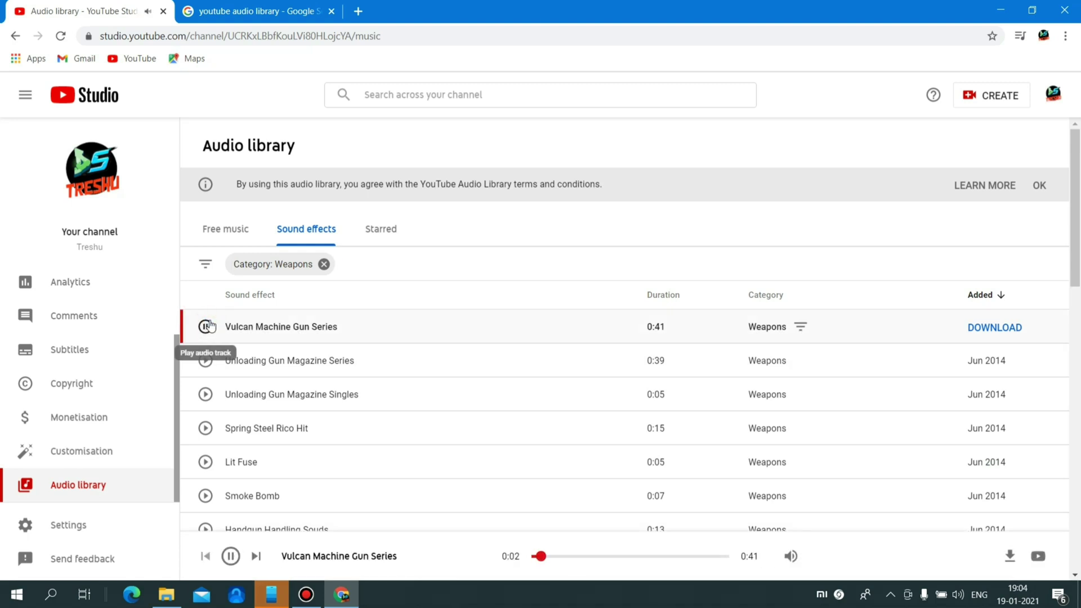
pyautogui.click(206, 326)
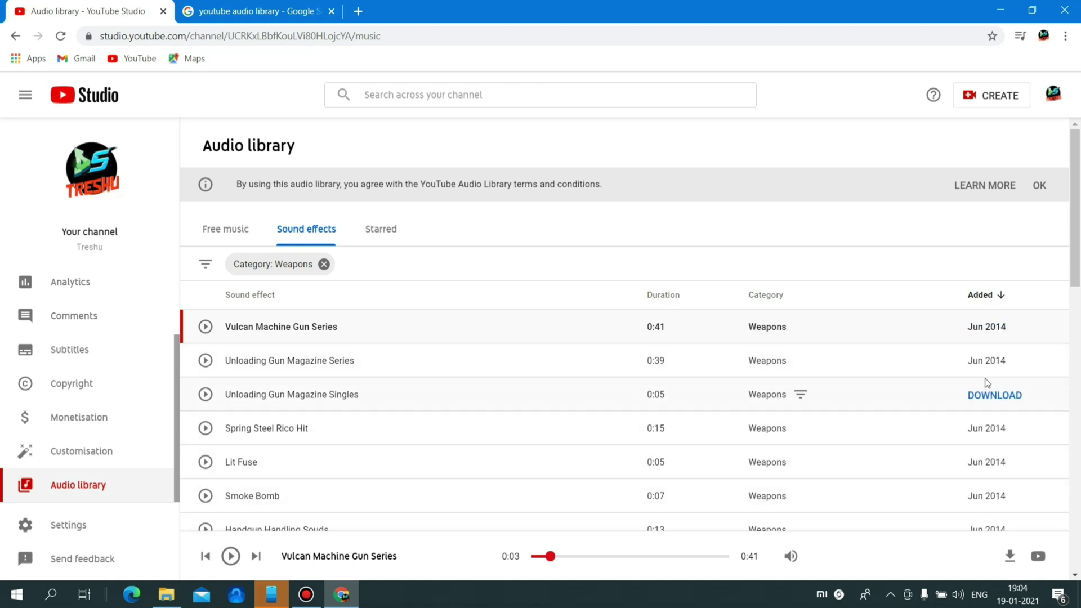
# Return to the free music collection and look through the listed tracks
pyautogui.click(226, 231)
pyautogui.scroll(-5, 323, 441)
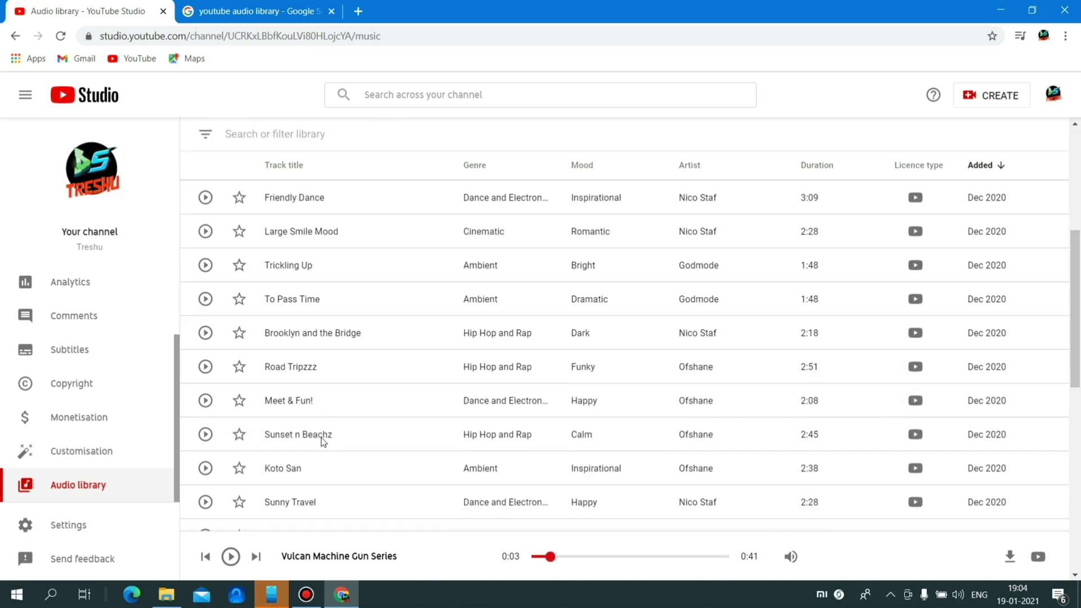
pyautogui.scroll(-5, 323, 441)
pyautogui.scroll(10, 323, 442)
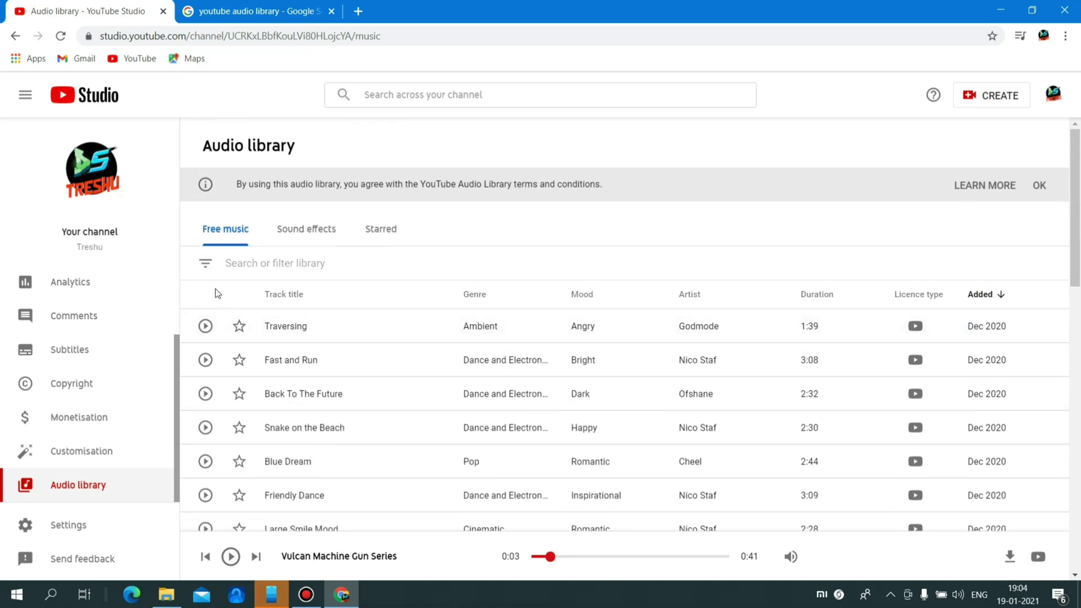
# Review the mood options available for filtering free music and close them without applying any
pyautogui.click(206, 264)
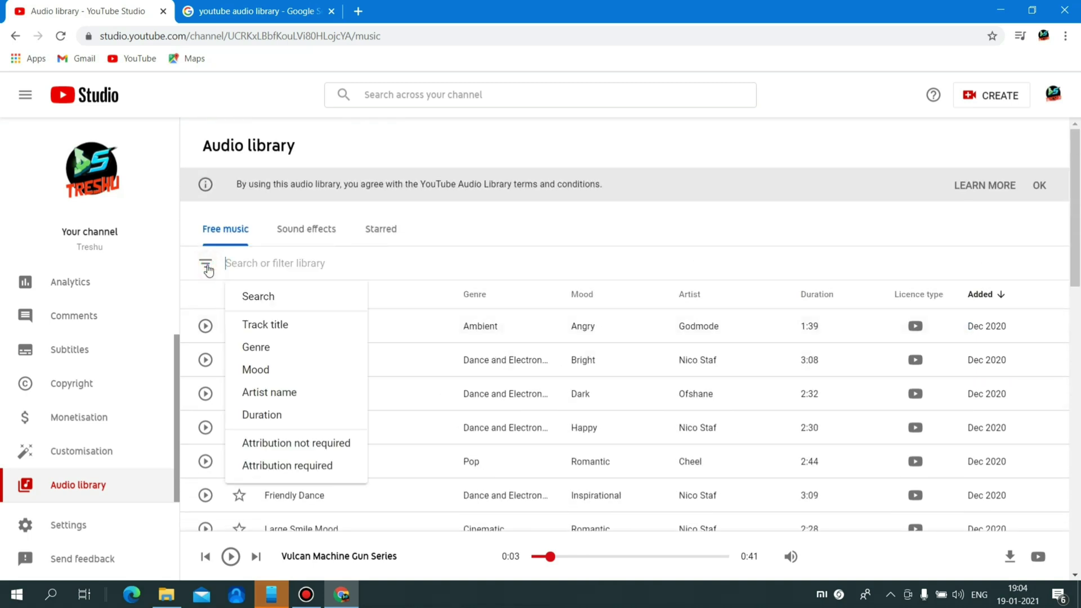
pyautogui.click(260, 372)
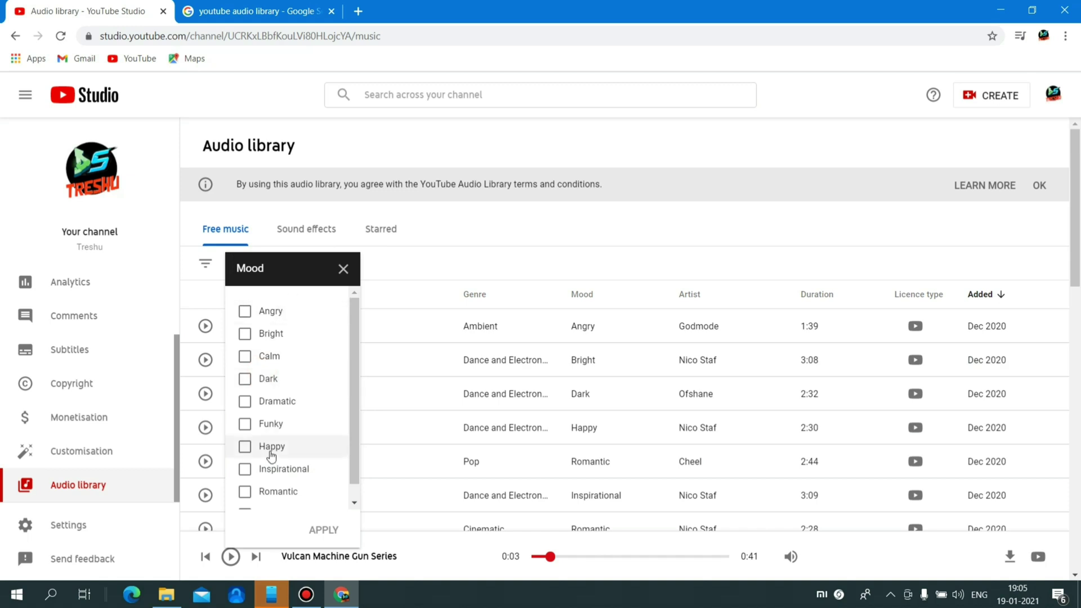
pyautogui.scroll(-1, 270, 454)
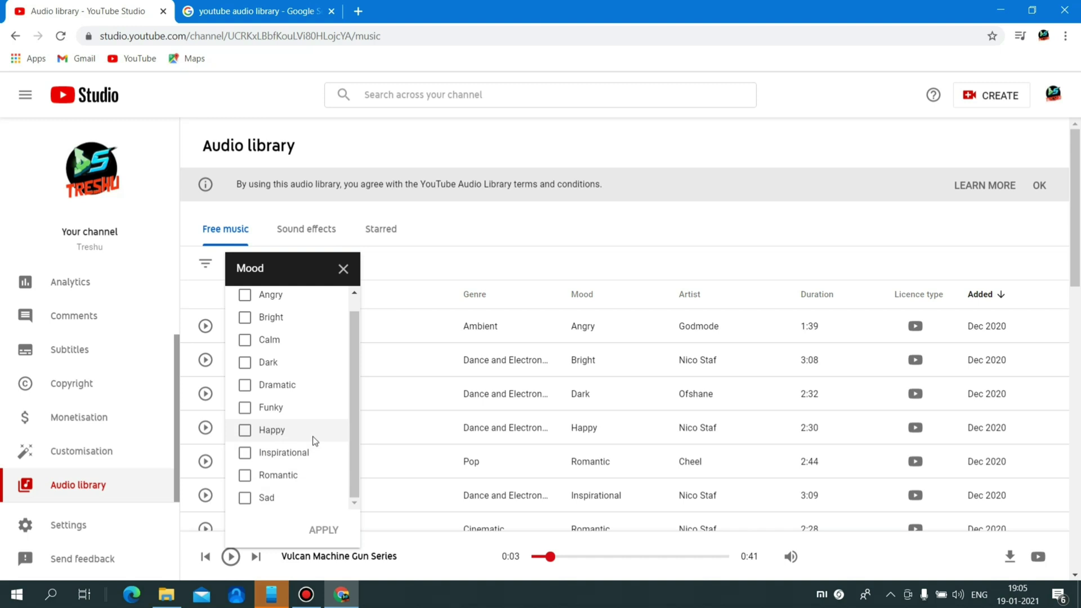
pyautogui.scroll(1, 314, 441)
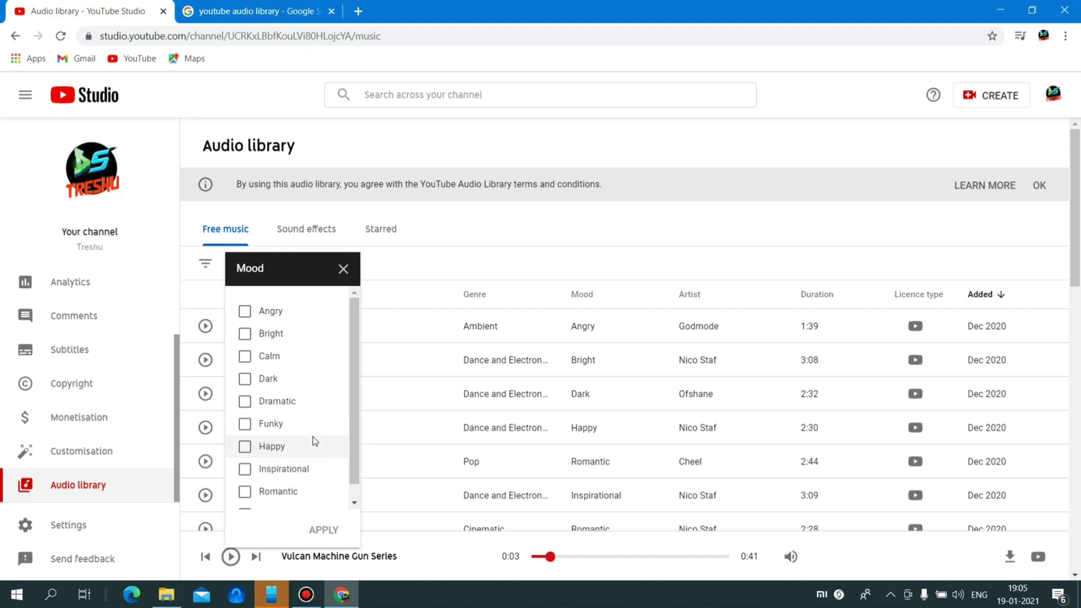
pyautogui.click(344, 268)
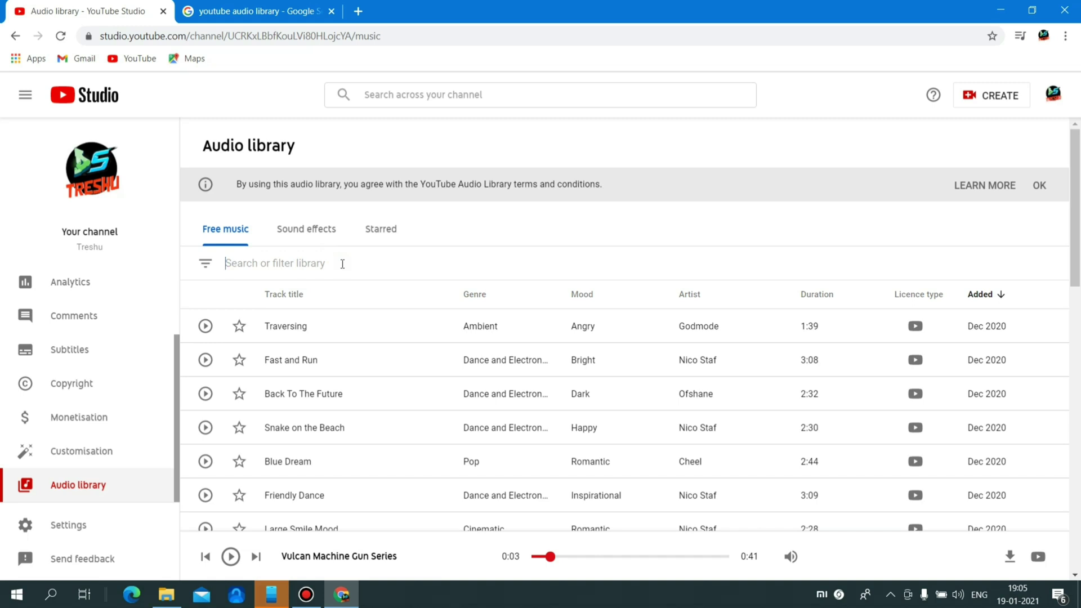
# Filter the free music to Attribution not required and check the tracks' licence types
pyautogui.click(216, 264)
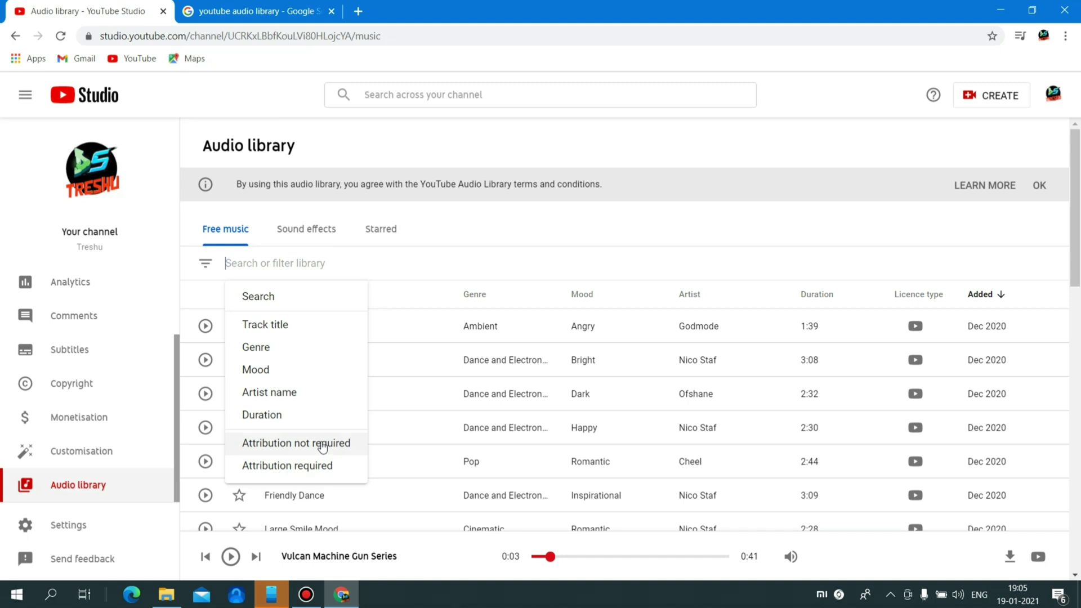
pyautogui.click(284, 444)
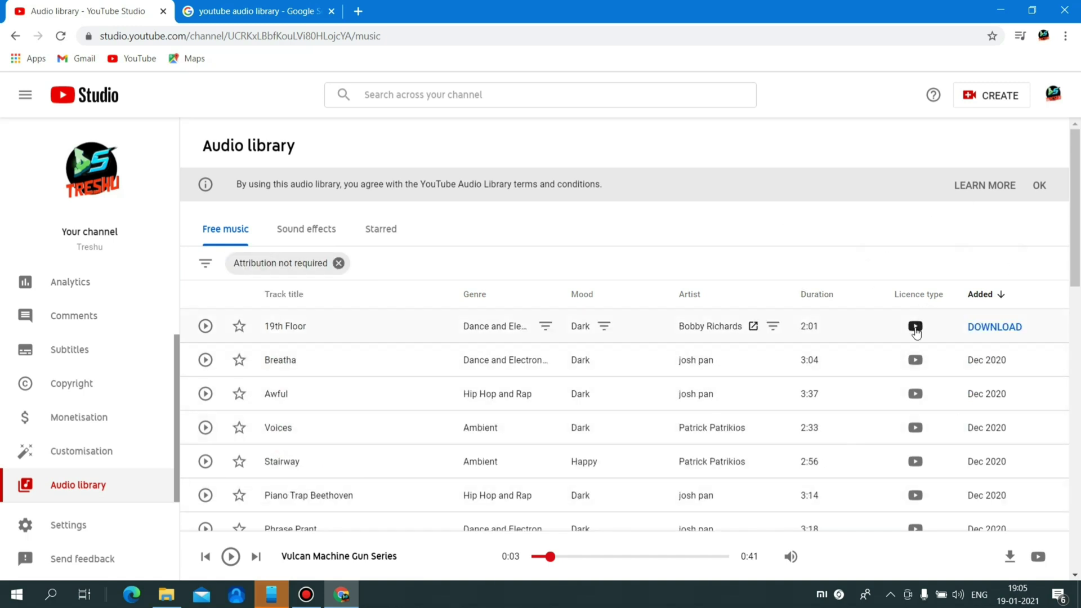
pyautogui.moveTo(919, 367)
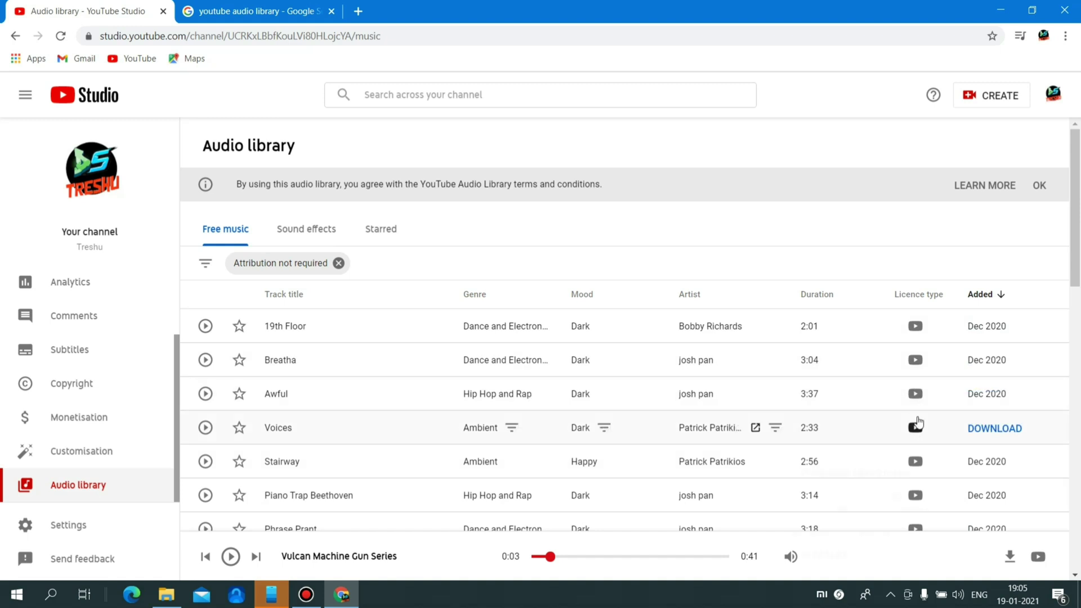
pyautogui.moveTo(915, 428)
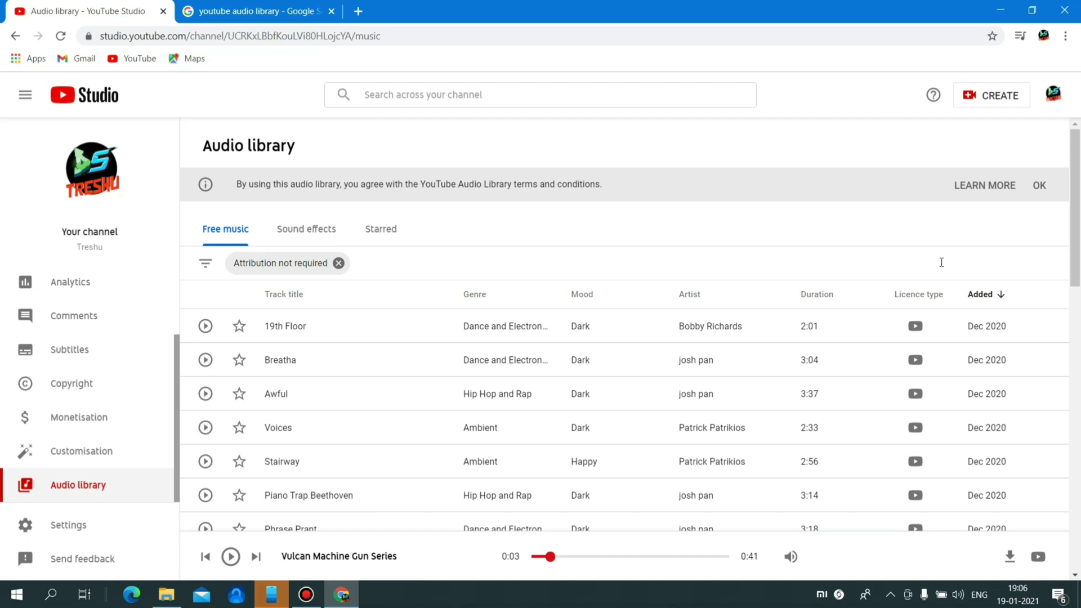
# Replace the current filter with Attribution required and look through the matching tracks and their licence types
pyautogui.click(338, 263)
pyautogui.click(204, 269)
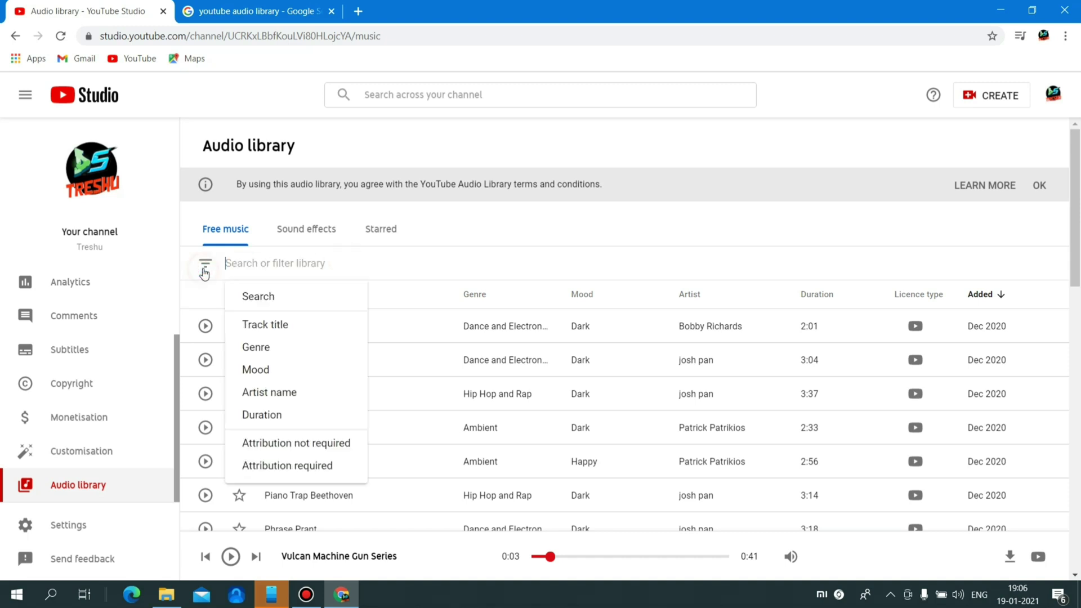
pyautogui.click(300, 465)
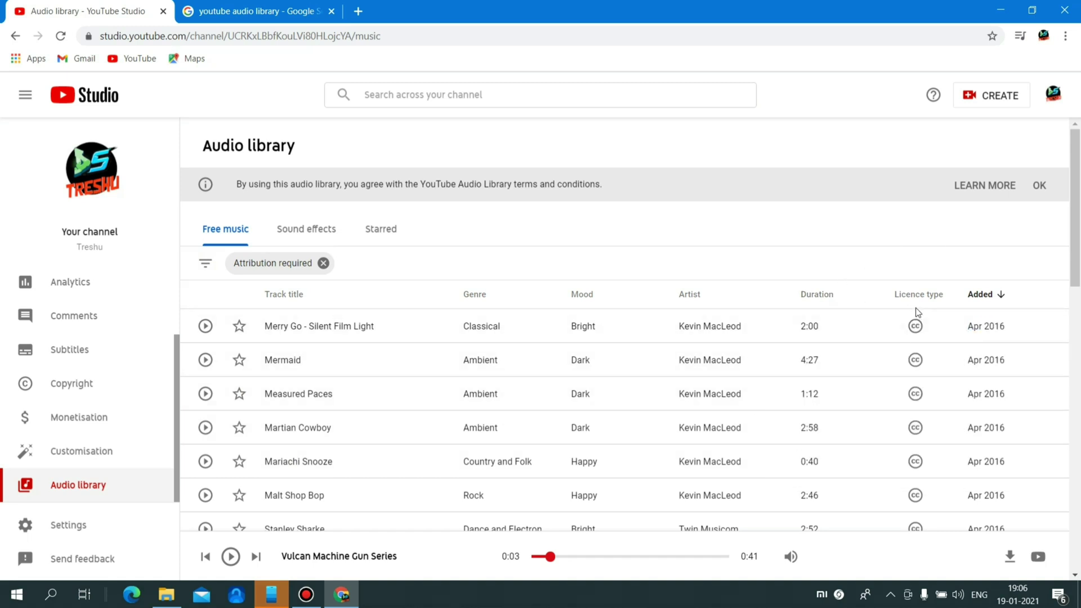
pyautogui.moveTo(924, 340)
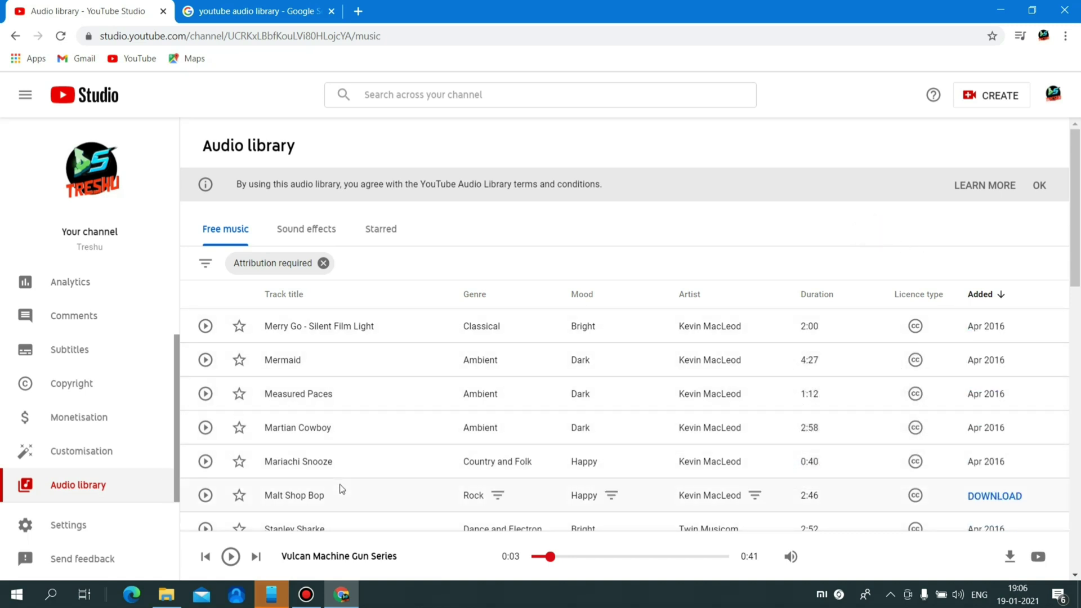
pyautogui.scroll(-7, 339, 484)
pyautogui.scroll(8, 341, 485)
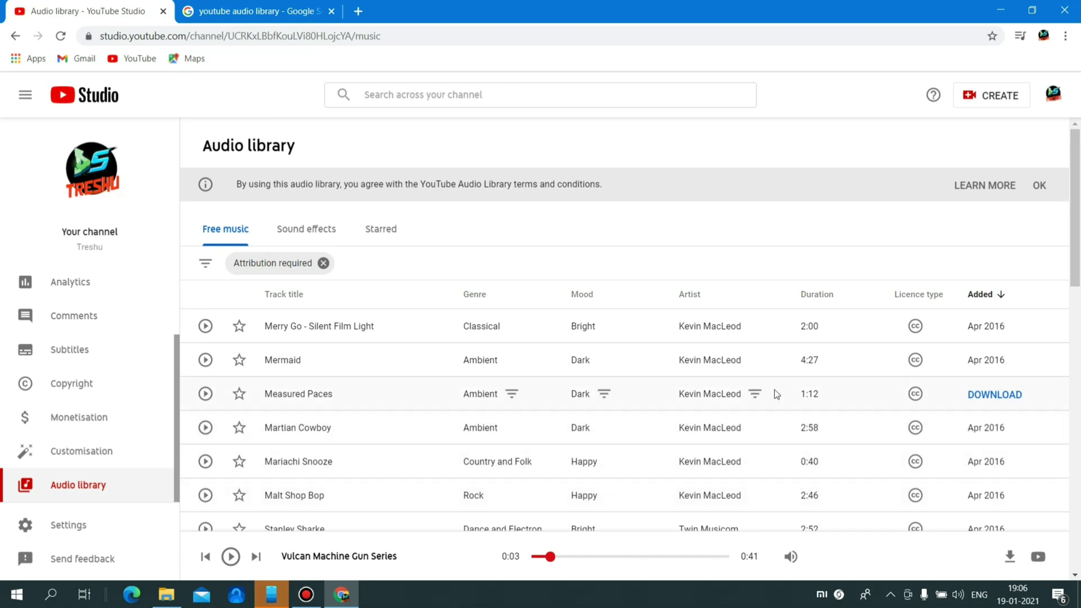
# Open the licence details of Merry Go - Silent Film Light and copy the full attribution text
pyautogui.click(916, 327)
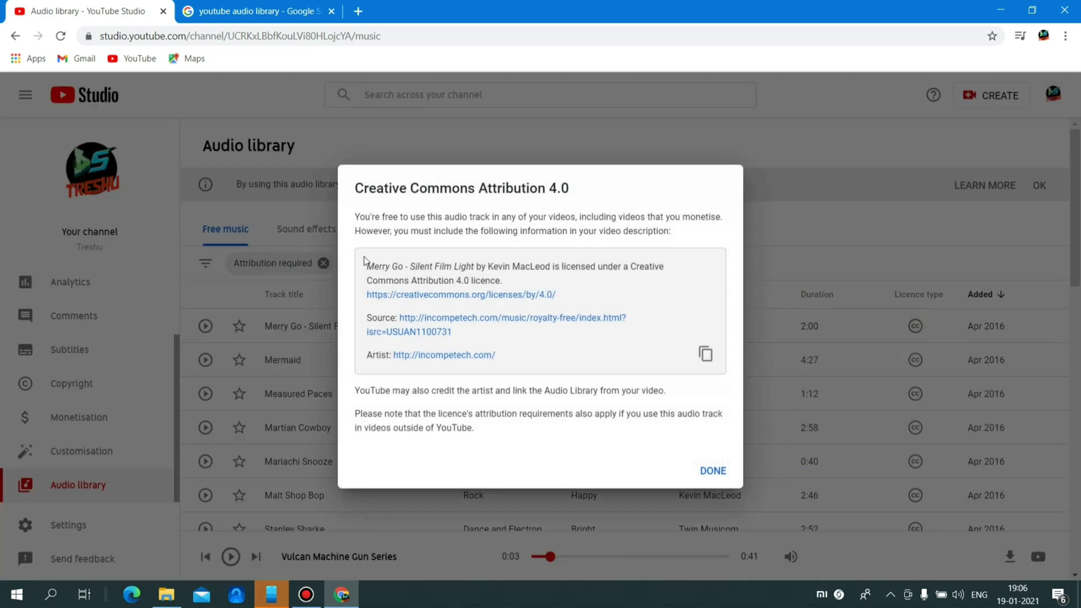
pyautogui.moveTo(362, 261); pyautogui.dragTo(485, 354)
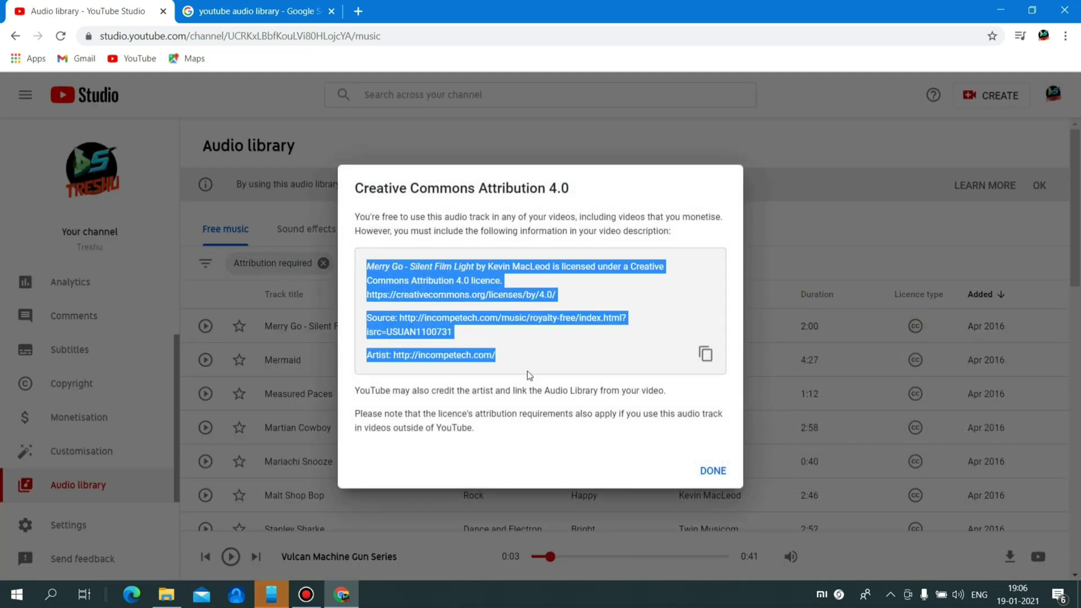
pyautogui.rightClick(482, 315)
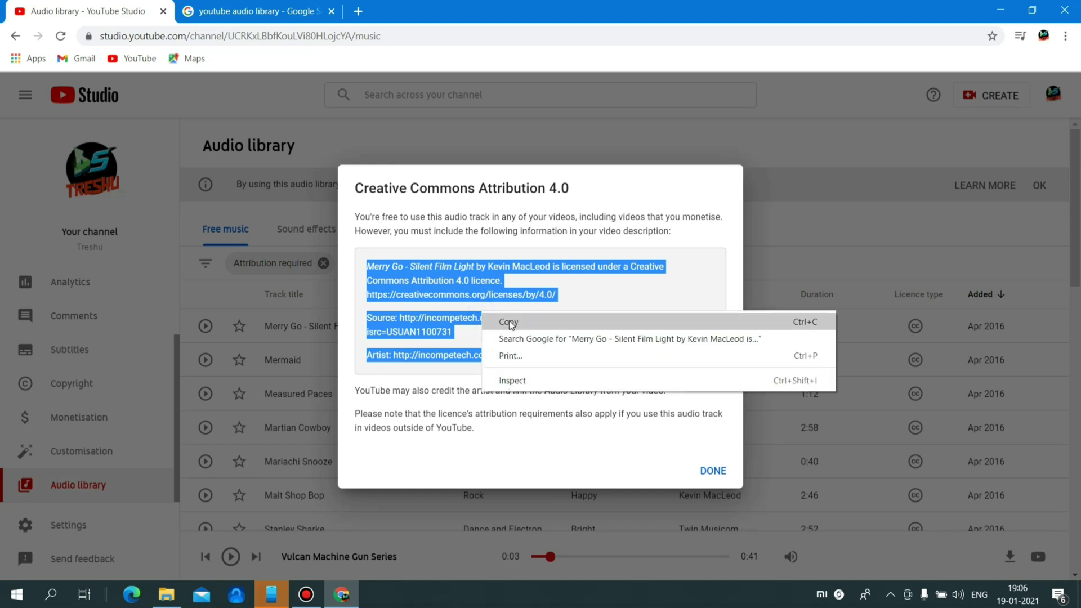